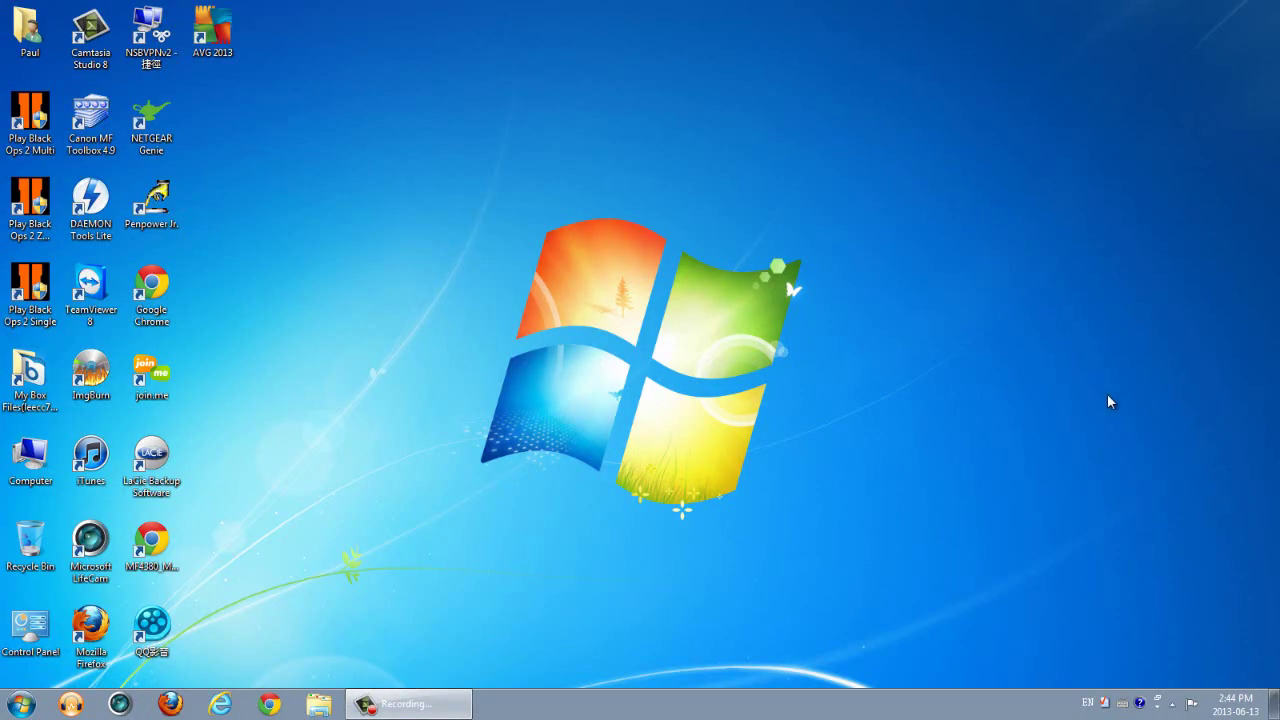
Drag the Camtasia Recorder window onto the desktop so its Duration counter and controls show
left_click_drag(367, 160, 856, 548)
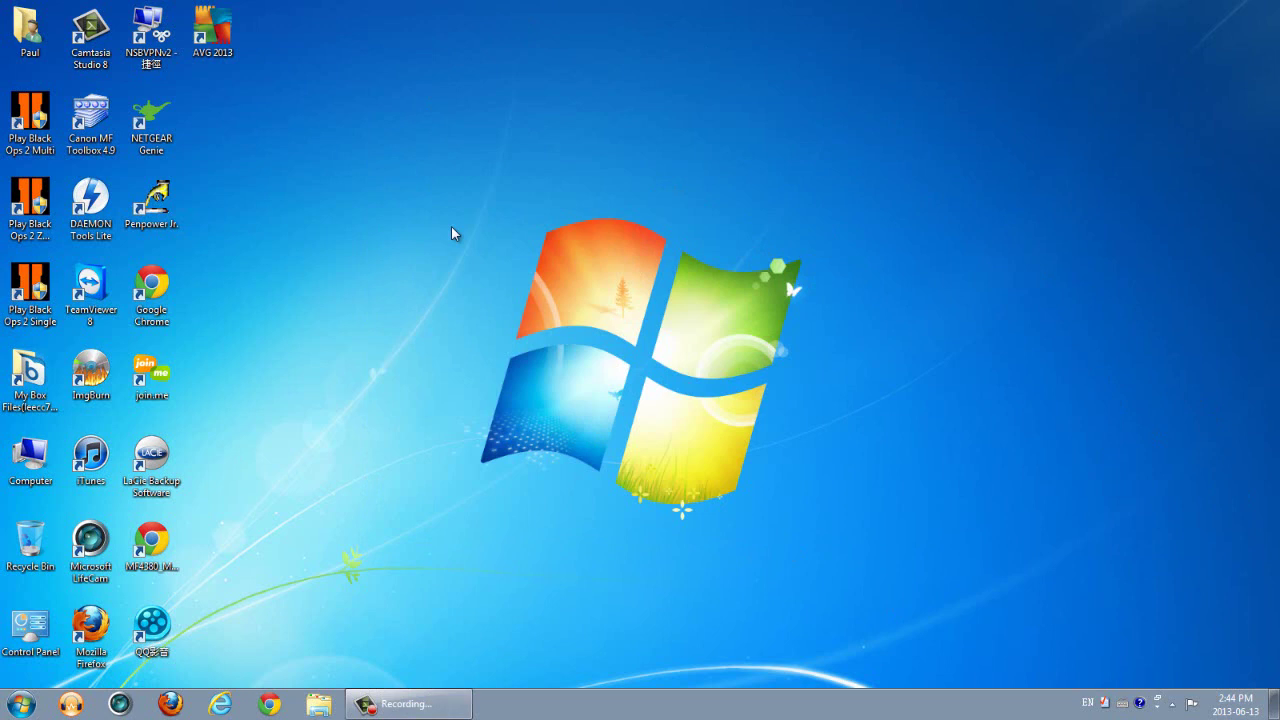
left_click_drag(447, 198, 818, 527)
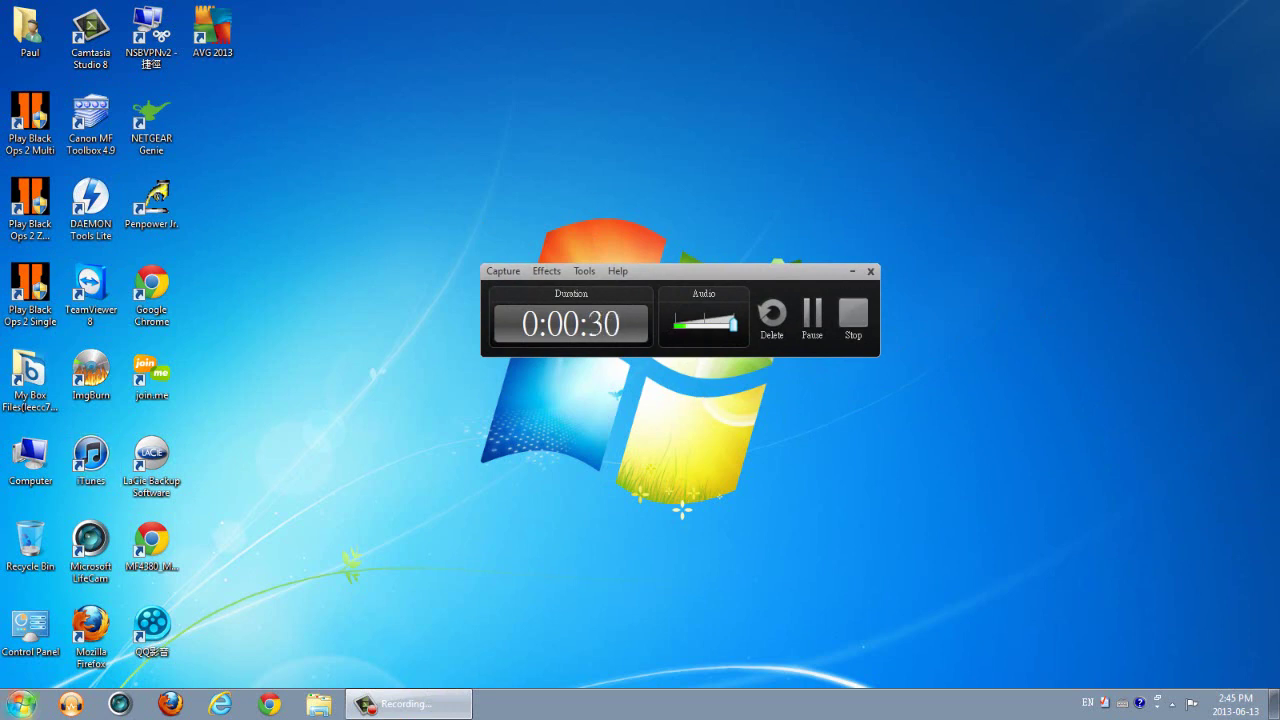
Open and close the recorder's Tools menu, then select and deselect a group of desktop icons
left_click(20, 704)
left_click(413, 443)
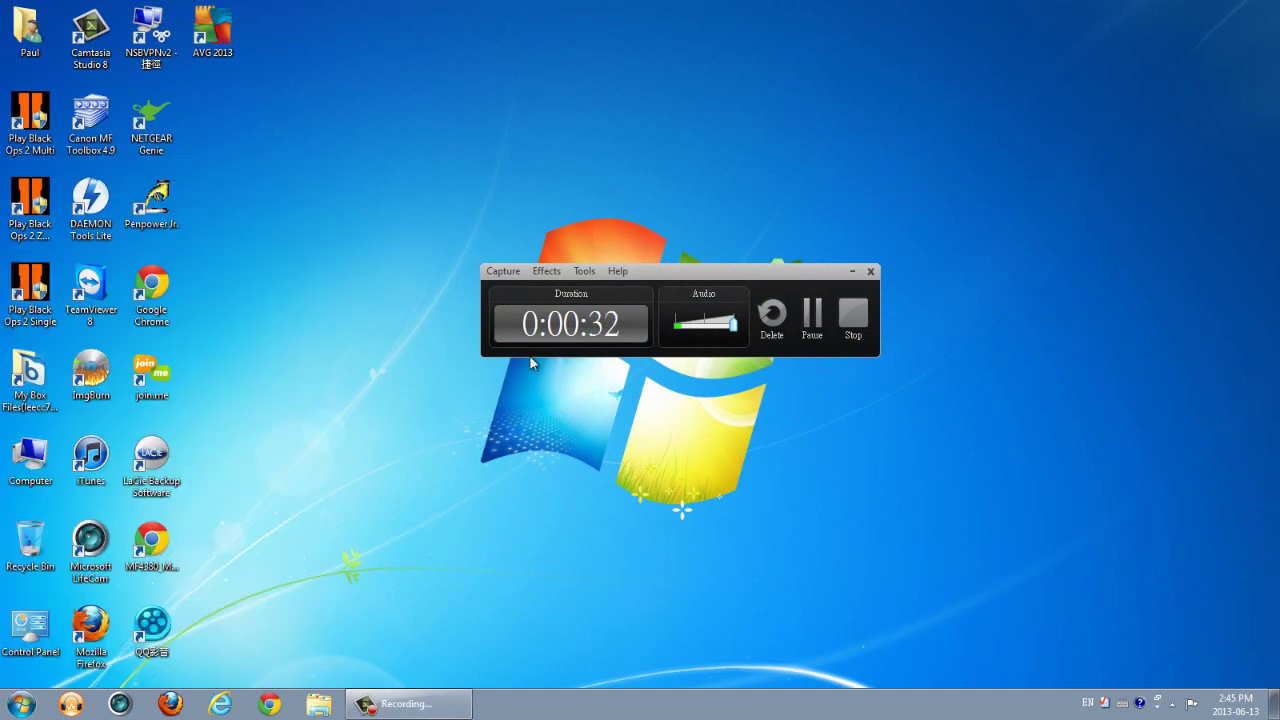
left_click(577, 273)
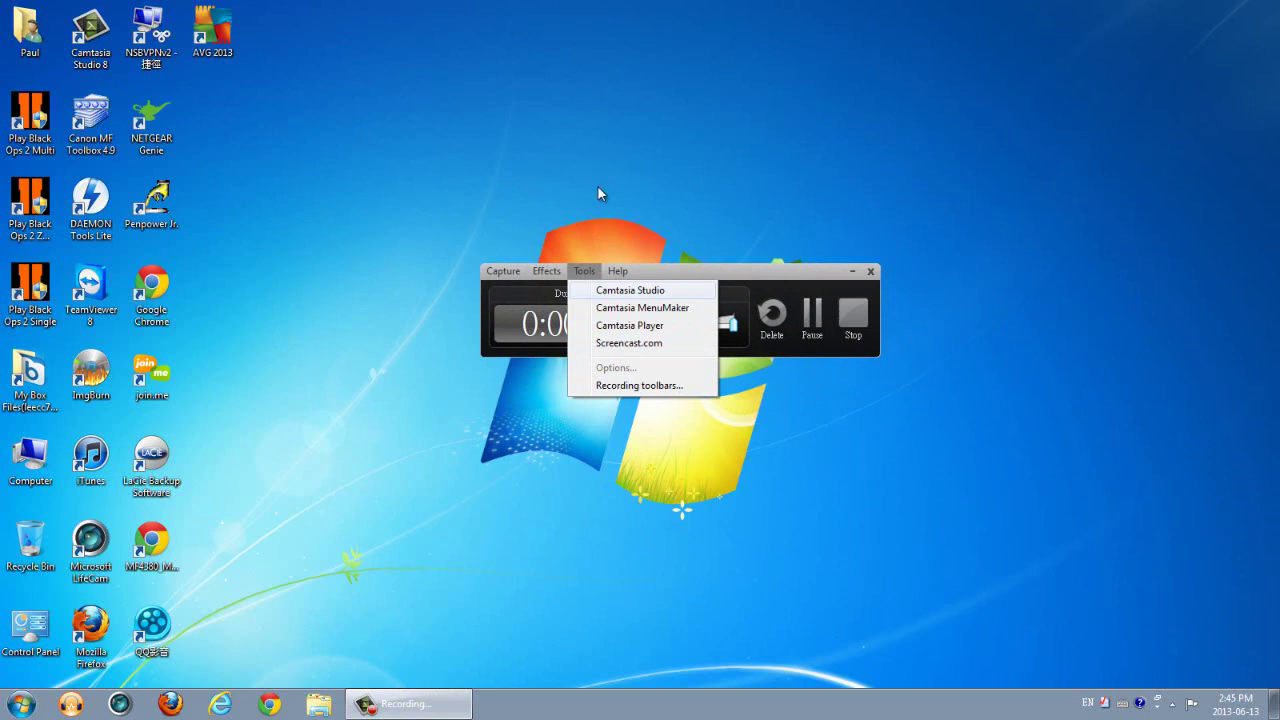
left_click(668, 199)
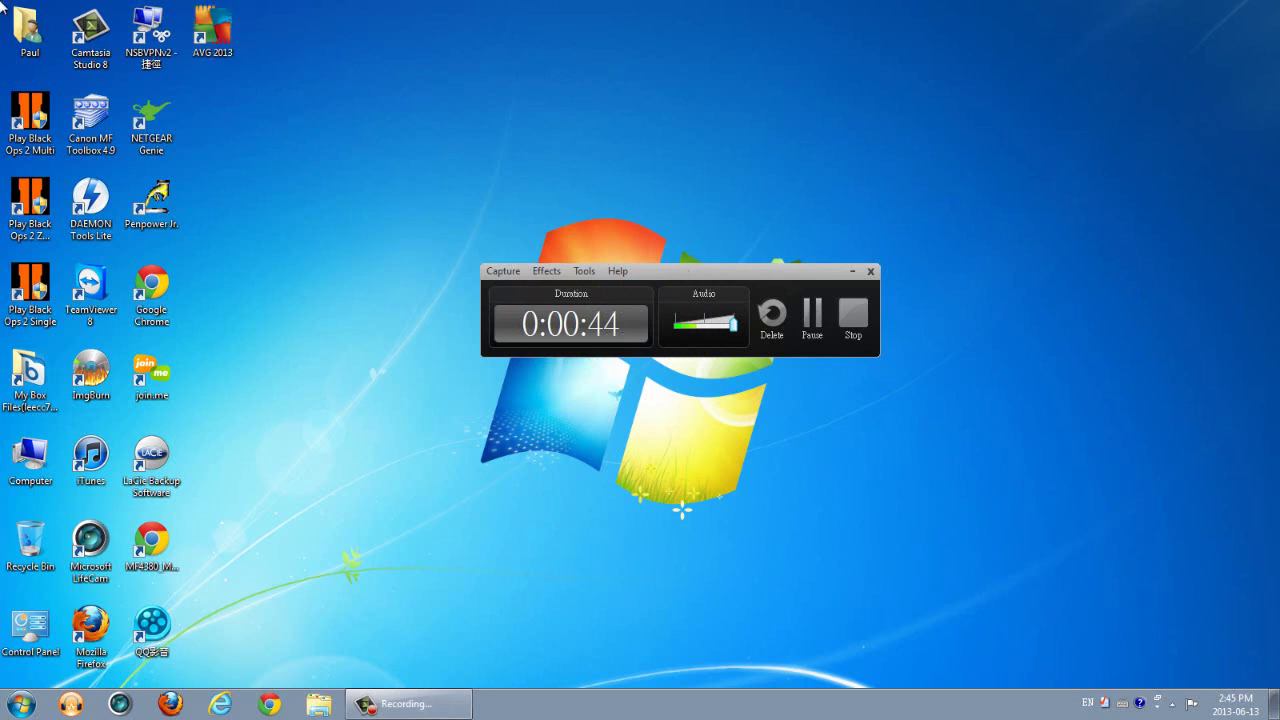
left_click_drag(2, 2, 732, 450)
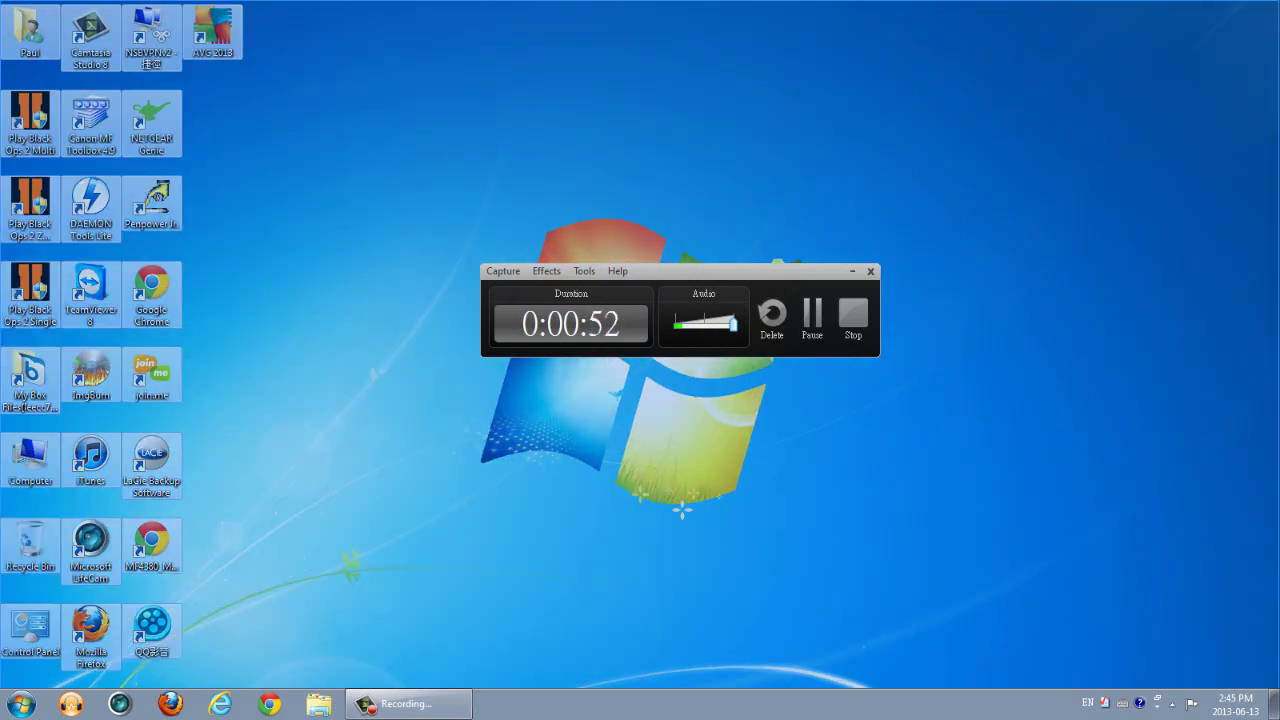
left_click(1094, 431)
Hide the recorder, launch Black Ops II single player, and pass the title screen with START
left_click(852, 271)
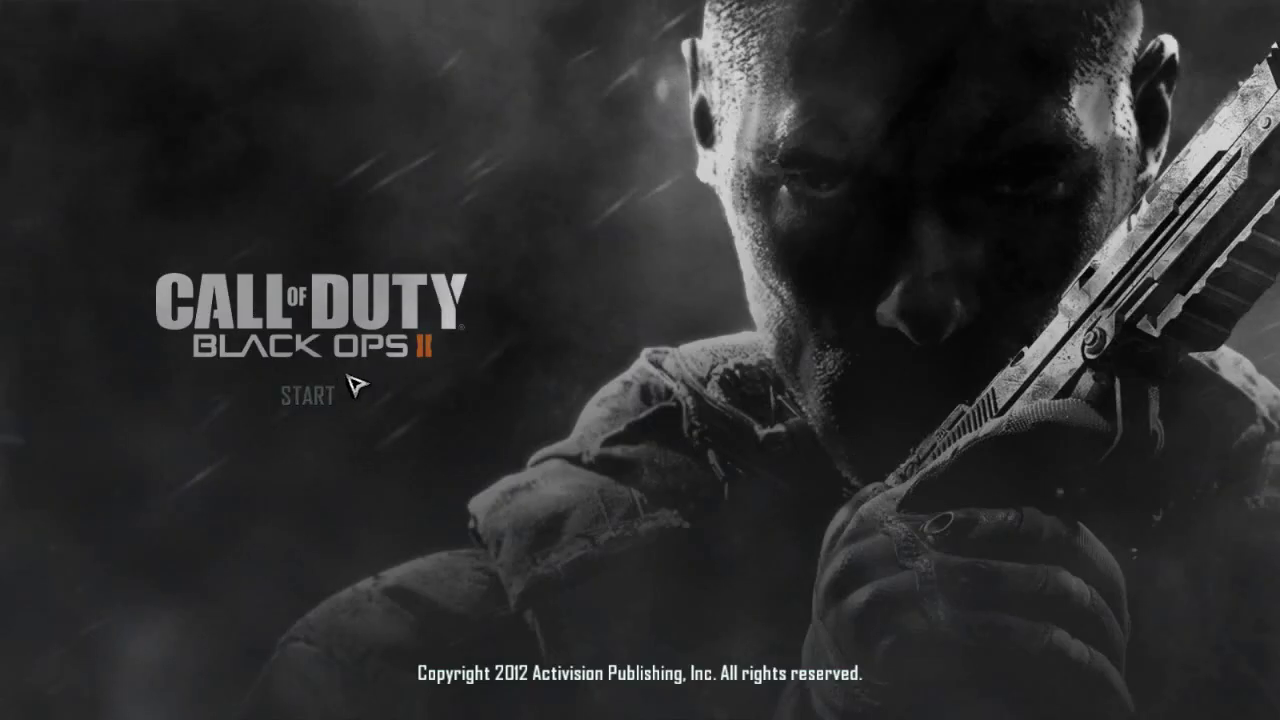
left_click(322, 398)
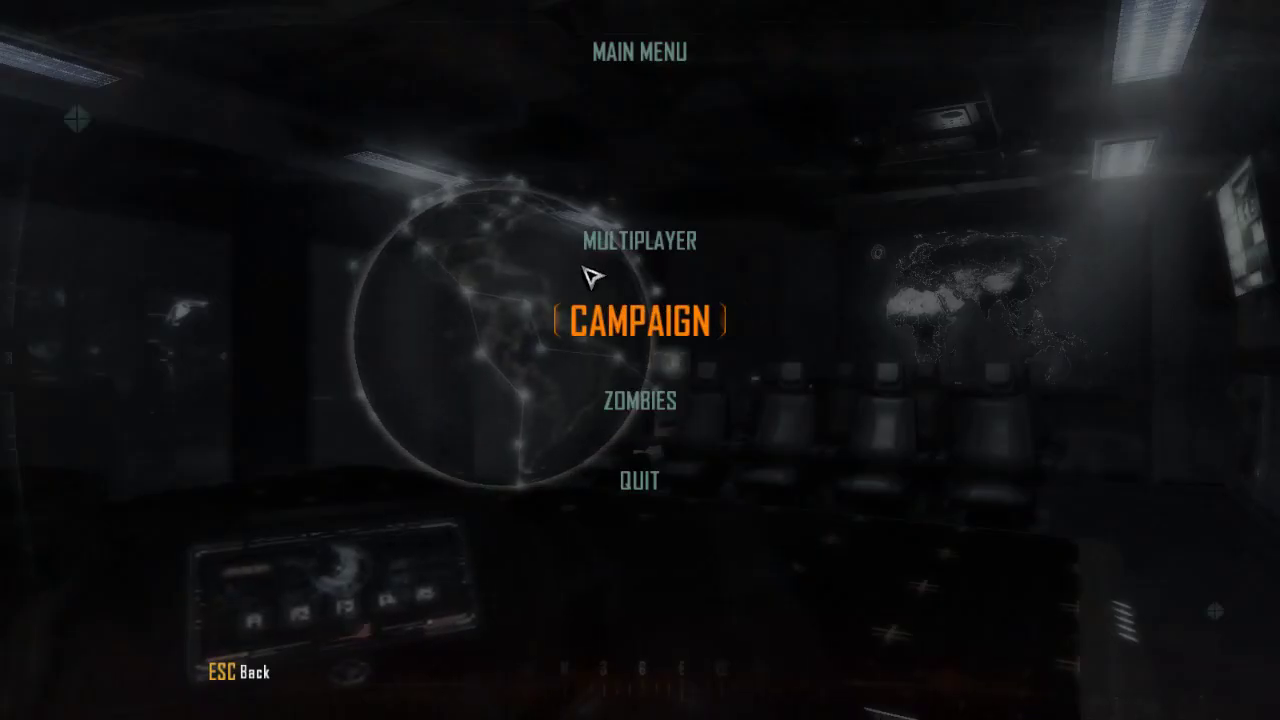
Go through Campaign, Options and Settings to reach the Graphics settings tab
left_click(600, 337)
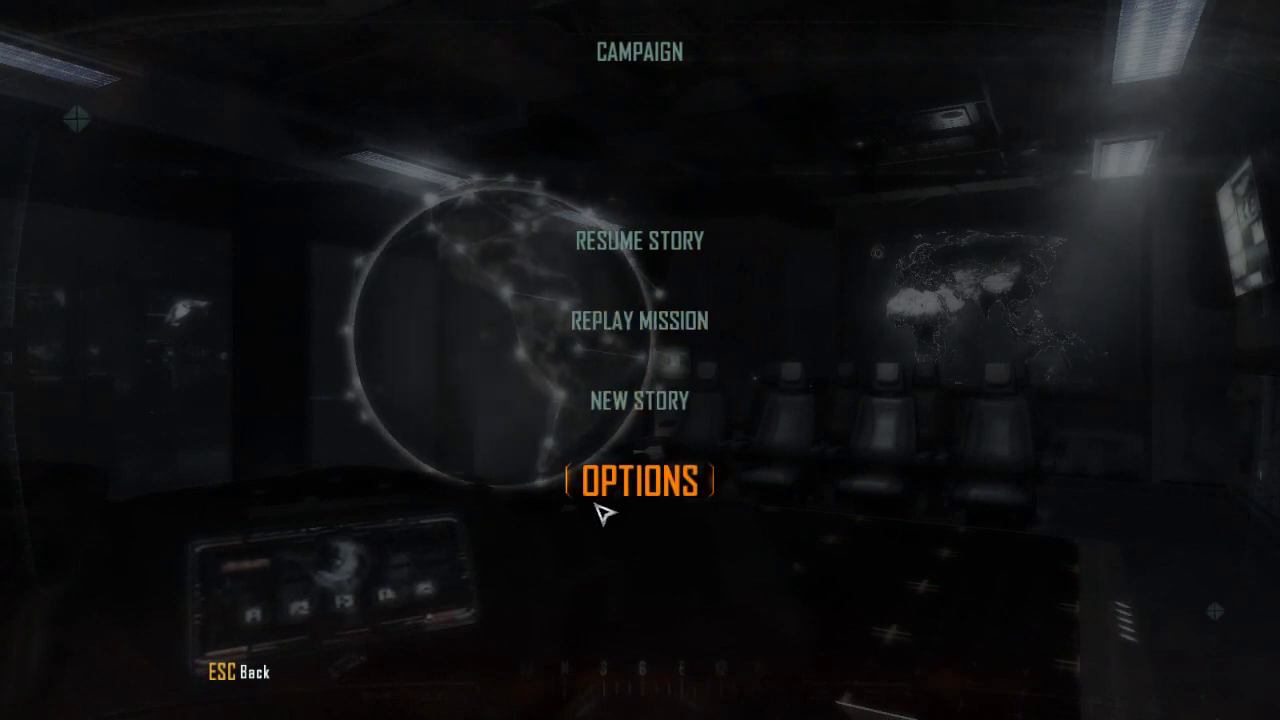
left_click(603, 513)
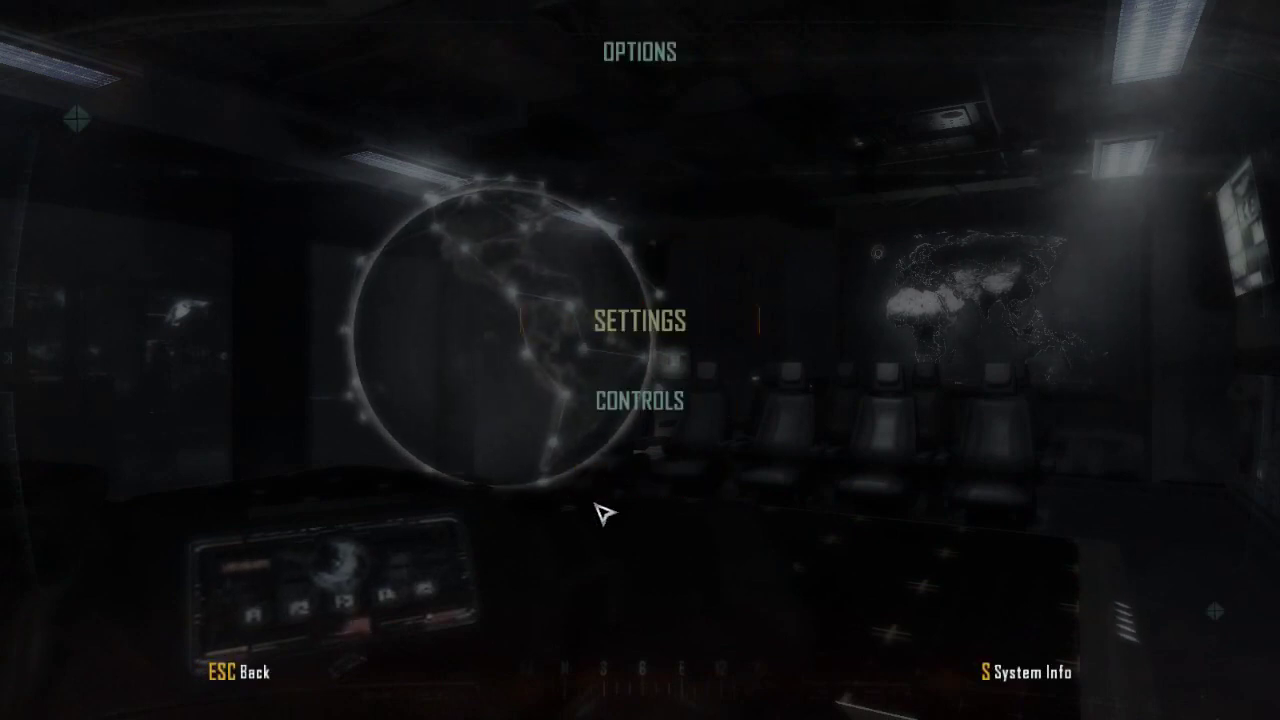
left_click(606, 338)
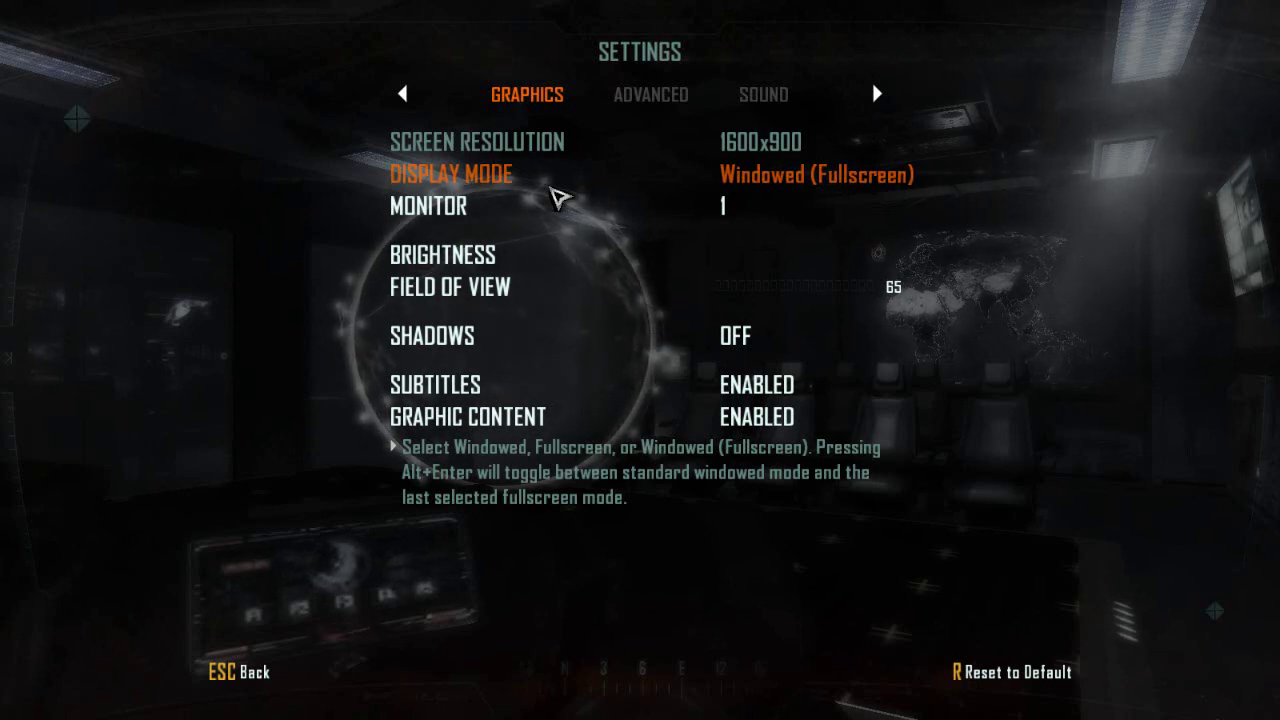
Toggle Display Mode through Windowed and Full Screen, then apply and confirm the new settings
left_click(551, 187)
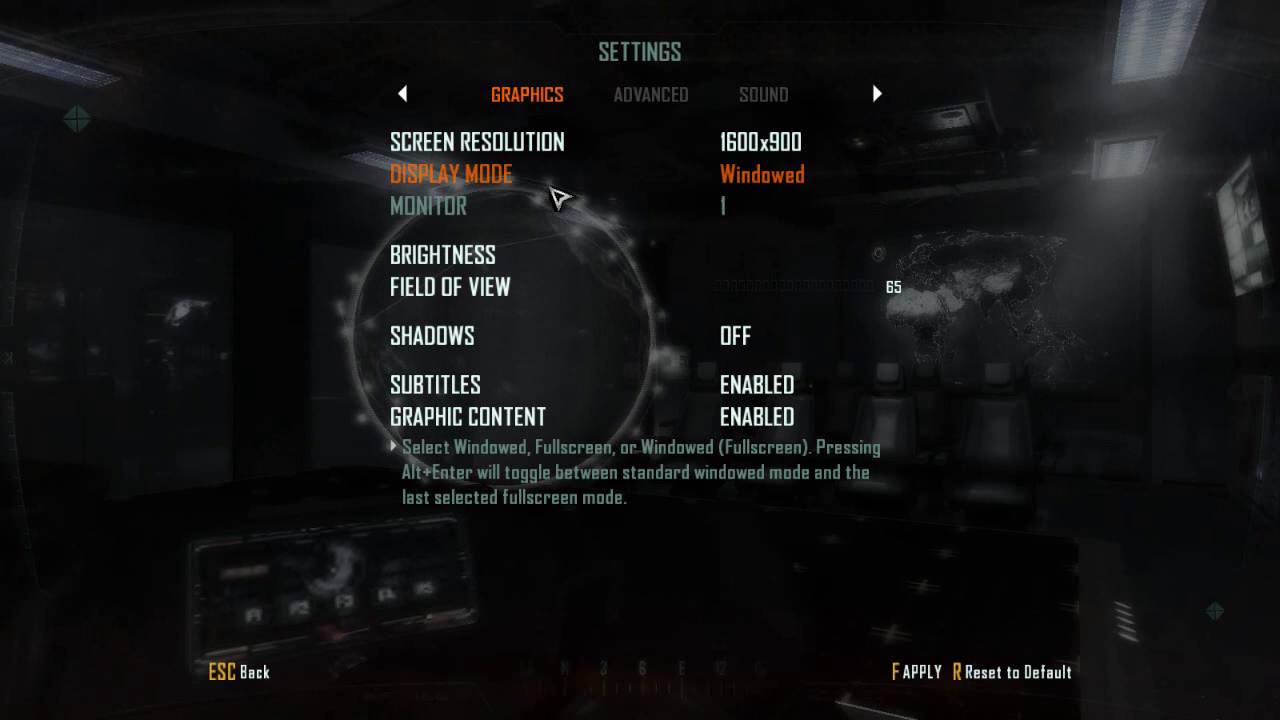
left_click(551, 187)
key("f")
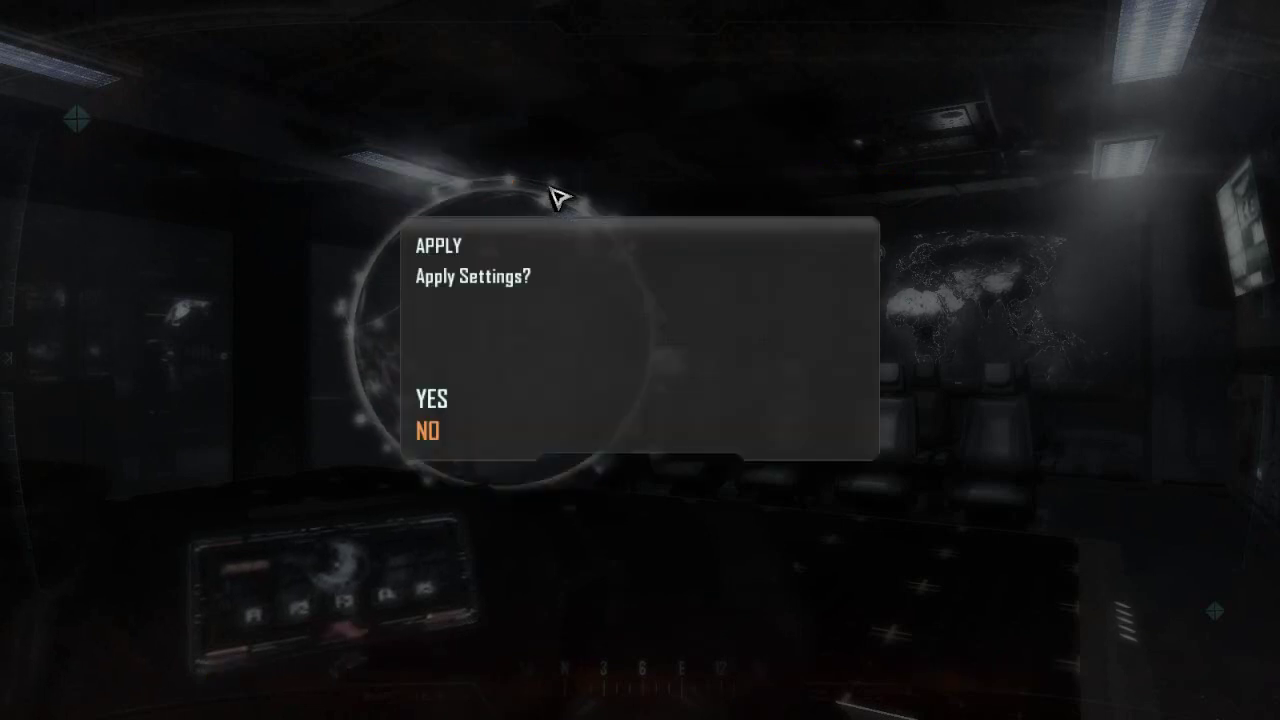
key("Up")
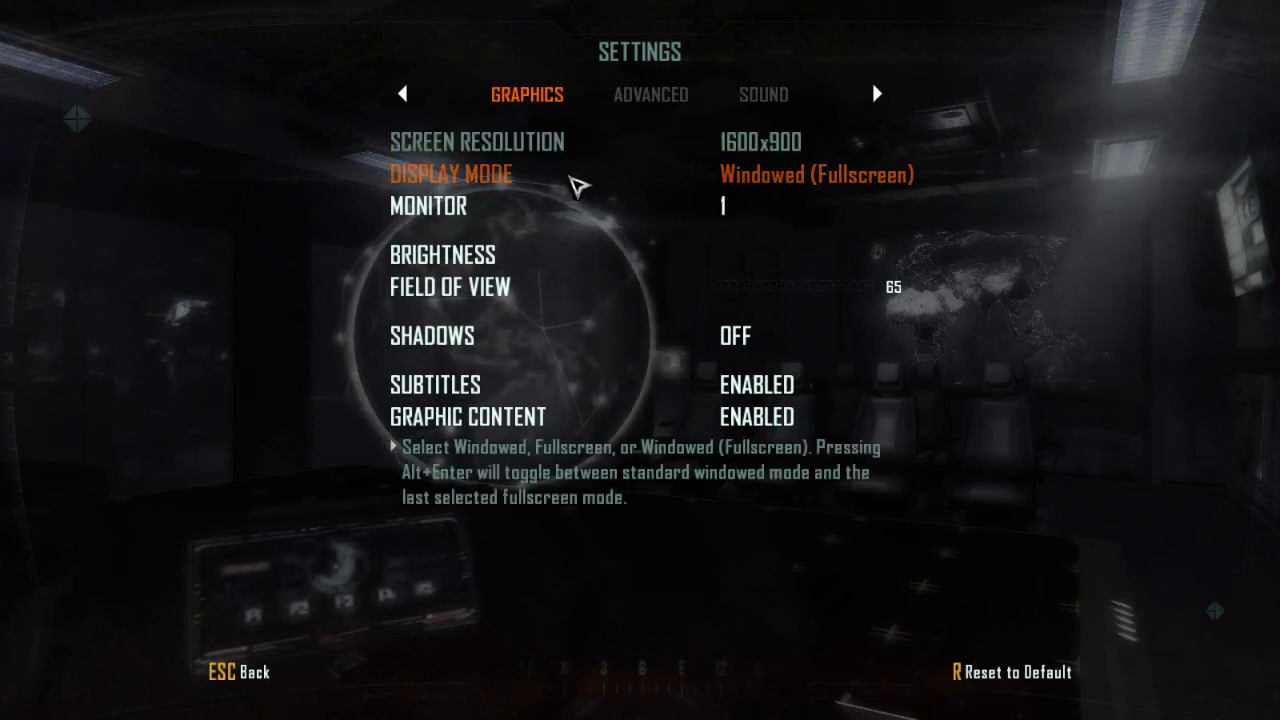
Cycle Display Mode through Windowed and Full Screen, ending on Windowed (Fullscreen)
left_click(578, 185)
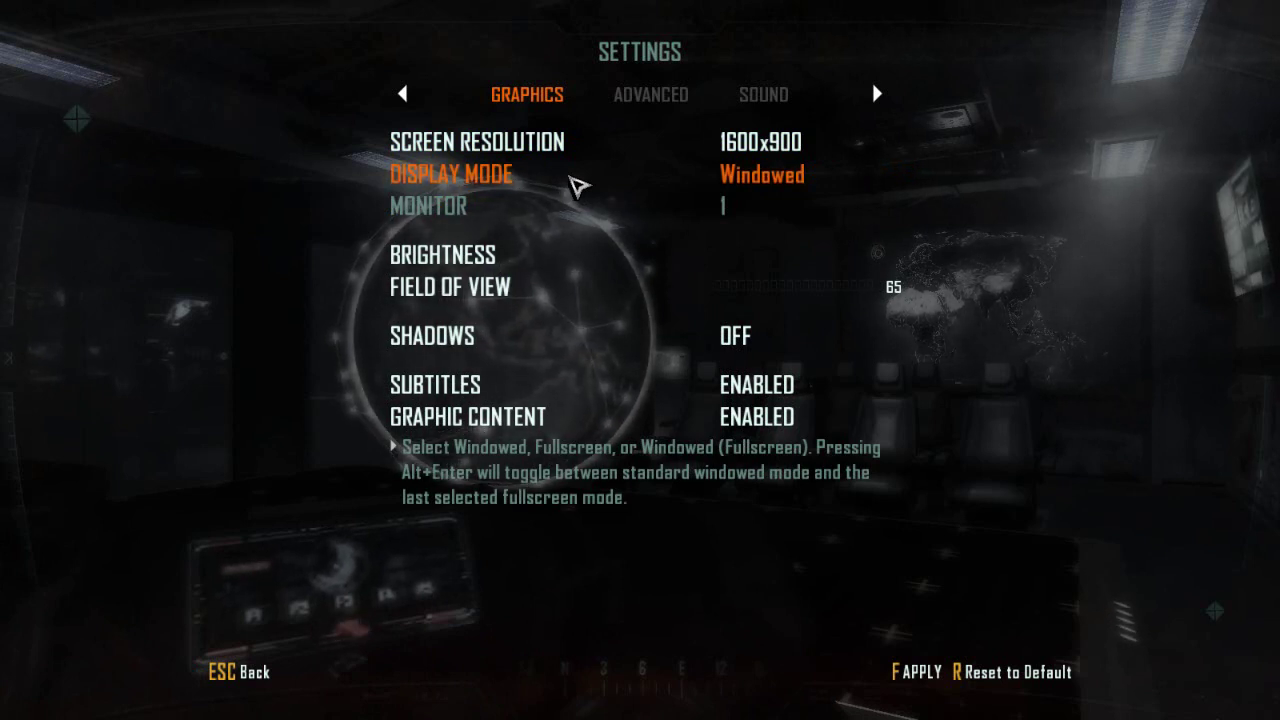
left_click(578, 185)
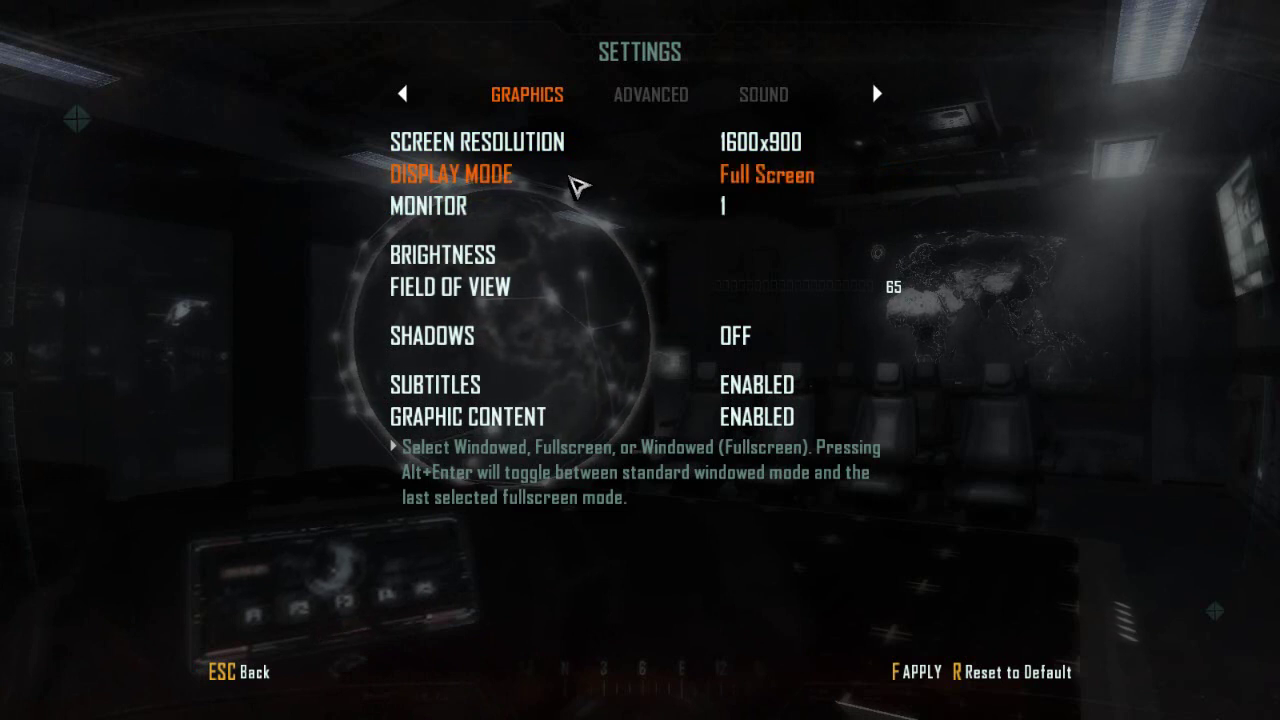
left_click(578, 185)
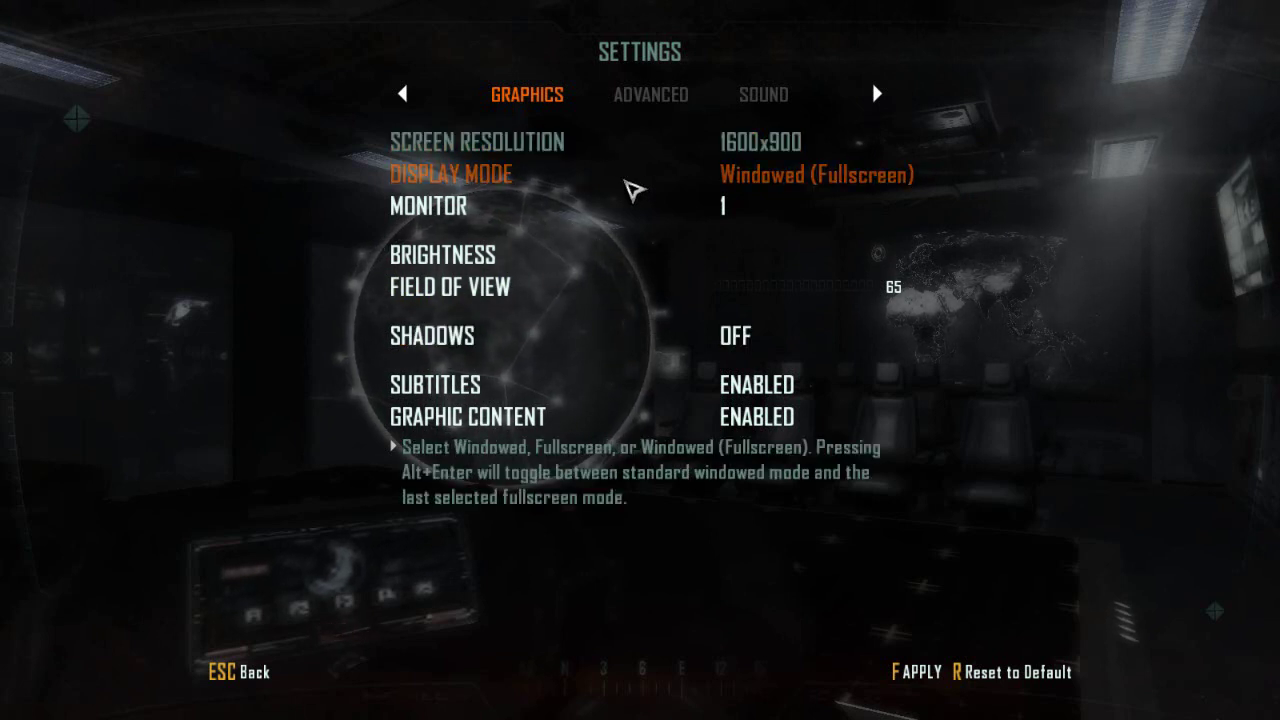
Close the Call of Duty window from its taskbar button's right-click menu
key("Down")
key("Down")
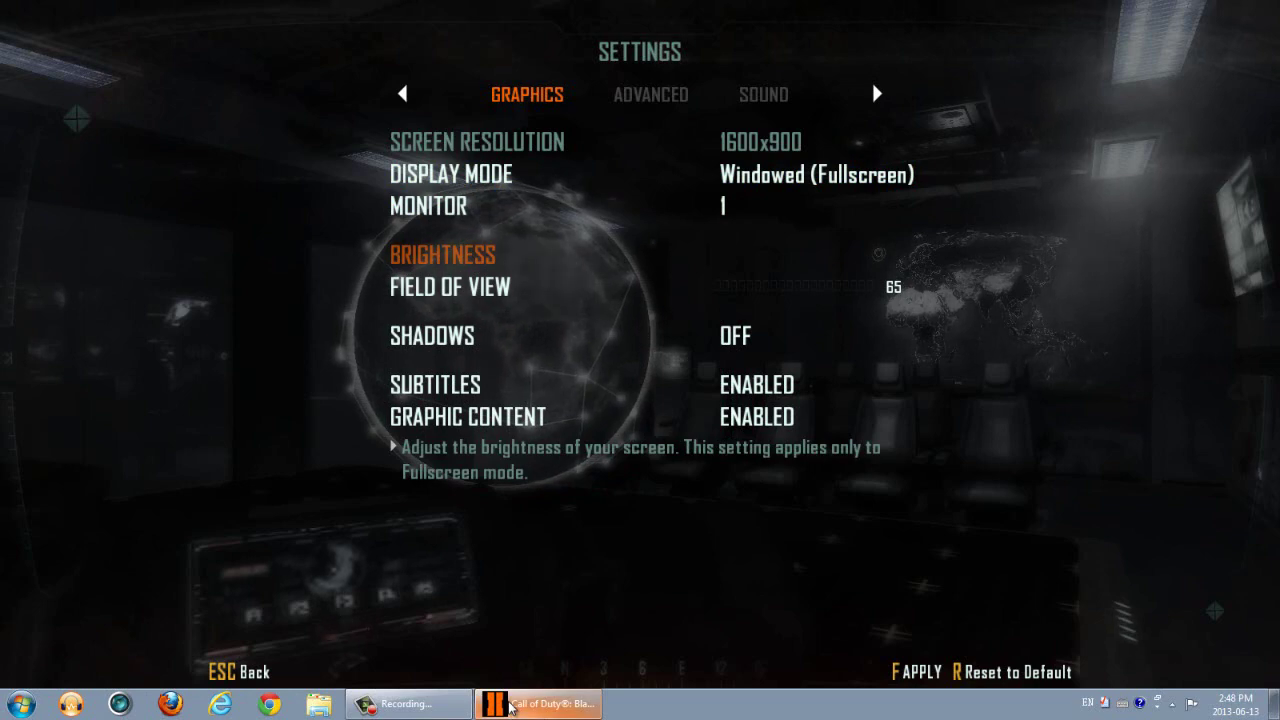
right_click(512, 706)
left_click(500, 675)
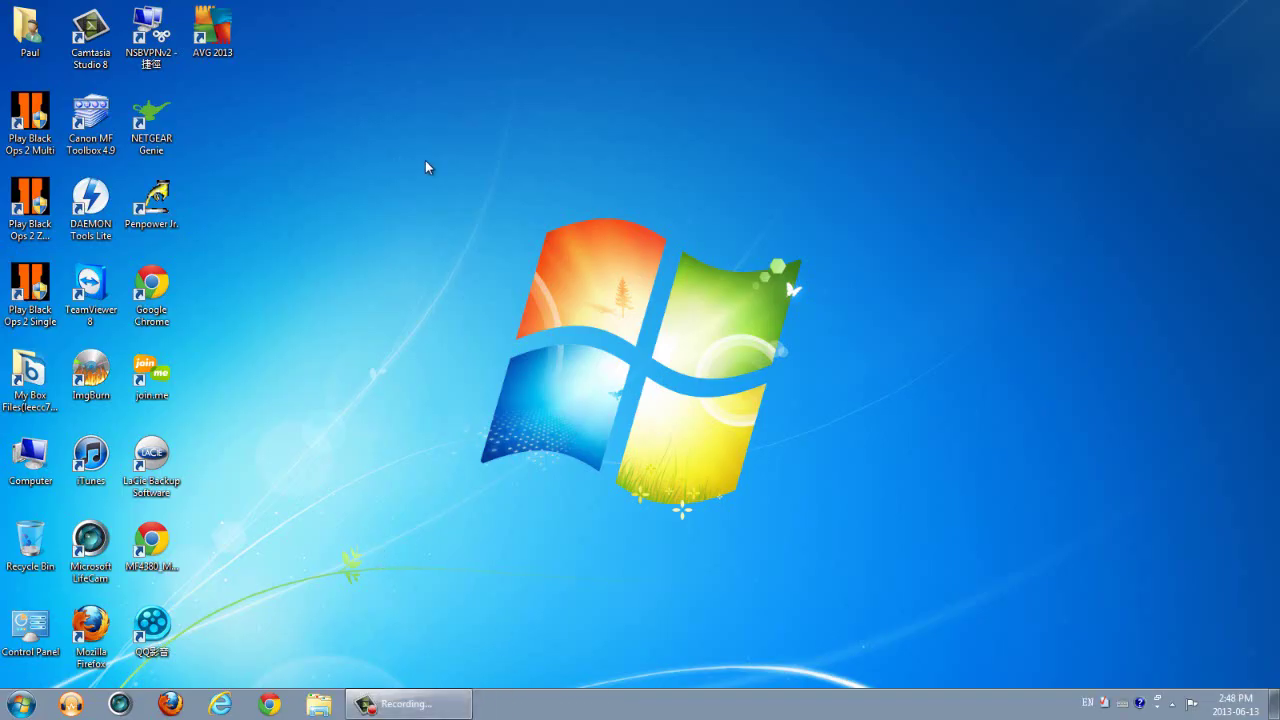
left_click_drag(826, 612, 960, 566)
left_click_drag(429, 176, 853, 567)
left_click_drag(851, 566, 448, 146)
left_click_drag(447, 162, 831, 519)
left_click_drag(467, 182, 788, 546)
left_click_drag(673, 238, 596, 488)
left_click_drag(476, 352, 774, 341)
left_click_drag(410, 185, 881, 542)
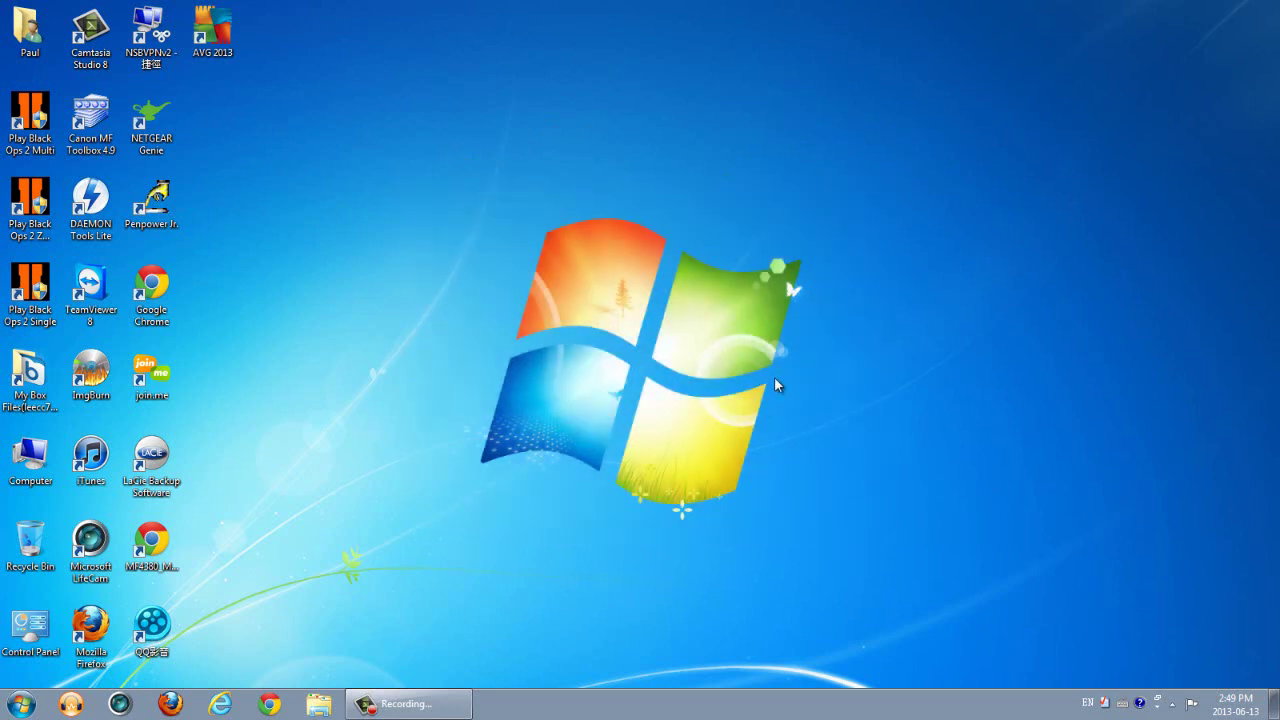